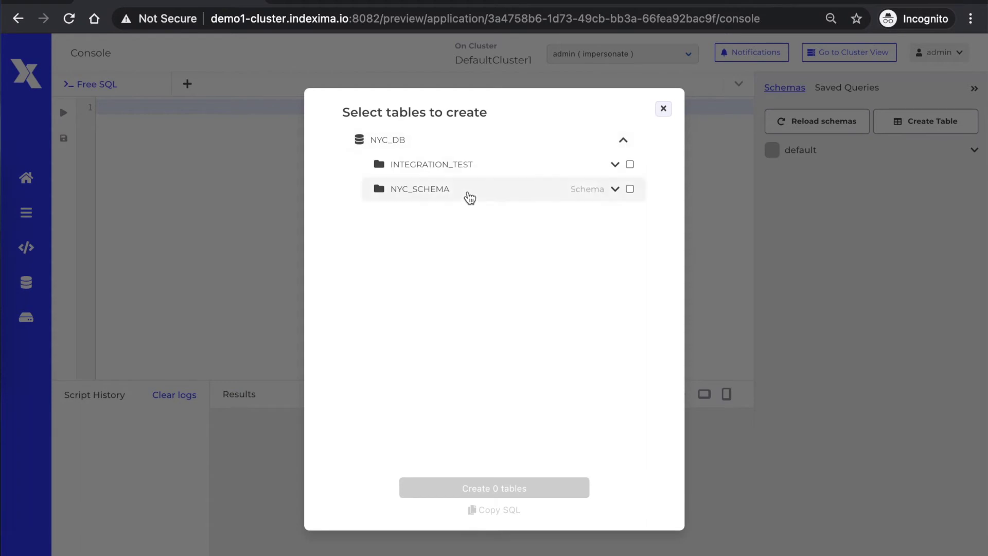
Create the NYC_YELLOW_5B and NYC_CAB_DIM_ORIGIN tables from NYC_SCHEMA in the NYC_DB database
left_click(630, 312)
left_click(630, 262)
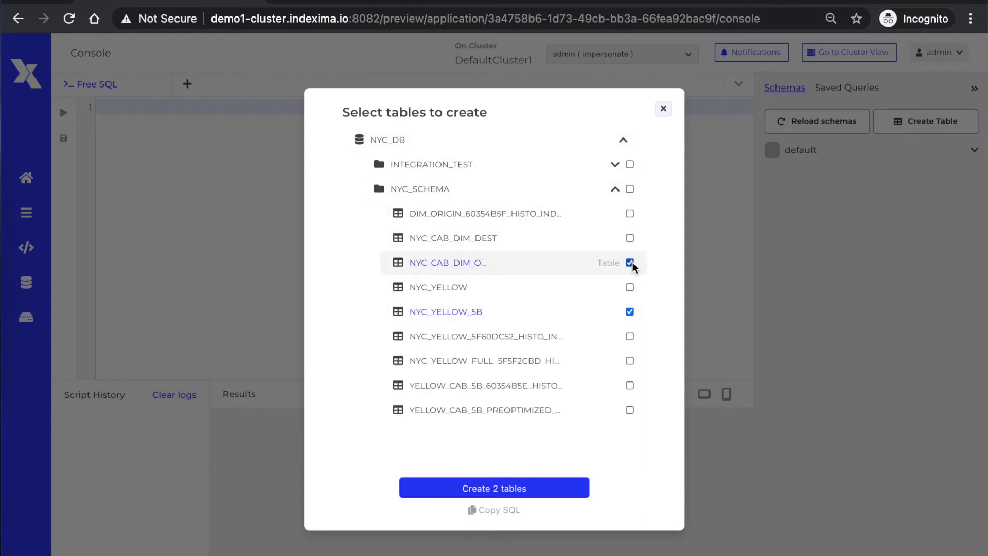
left_click(535, 493)
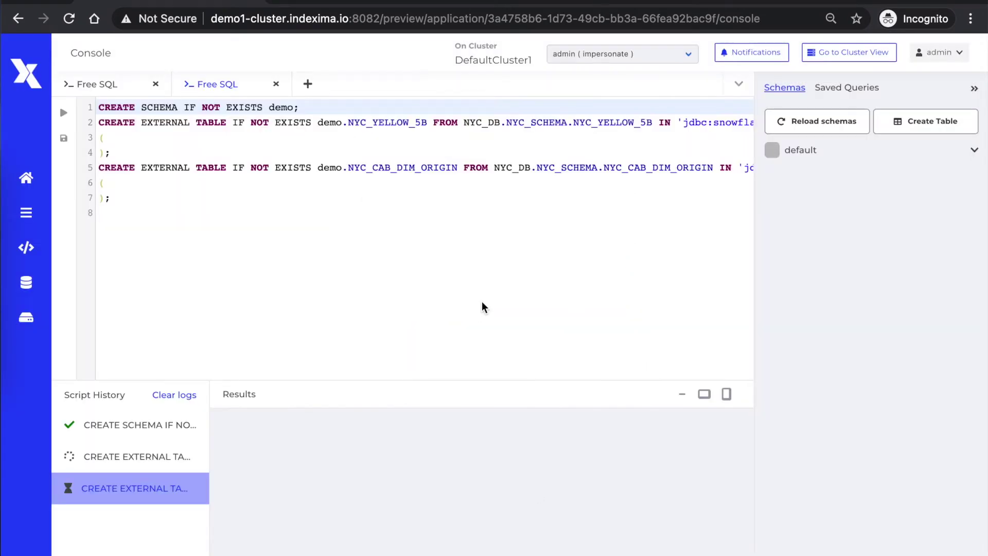
Check the executed queries and inspect the memory indexes of the demo schema's nyc_cab_dim_origin and nyc_yellow_5b tables
left_click(32, 214)
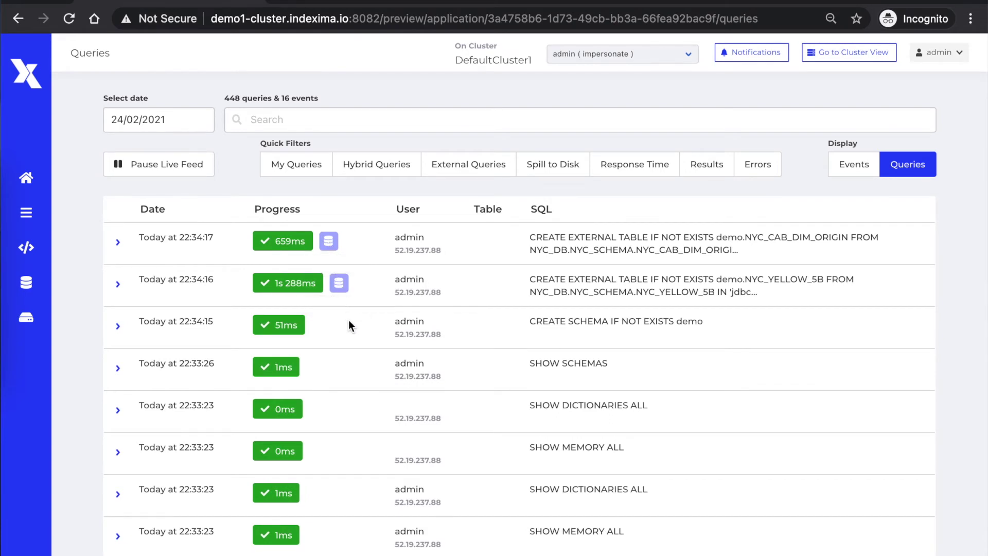
left_click(42, 319)
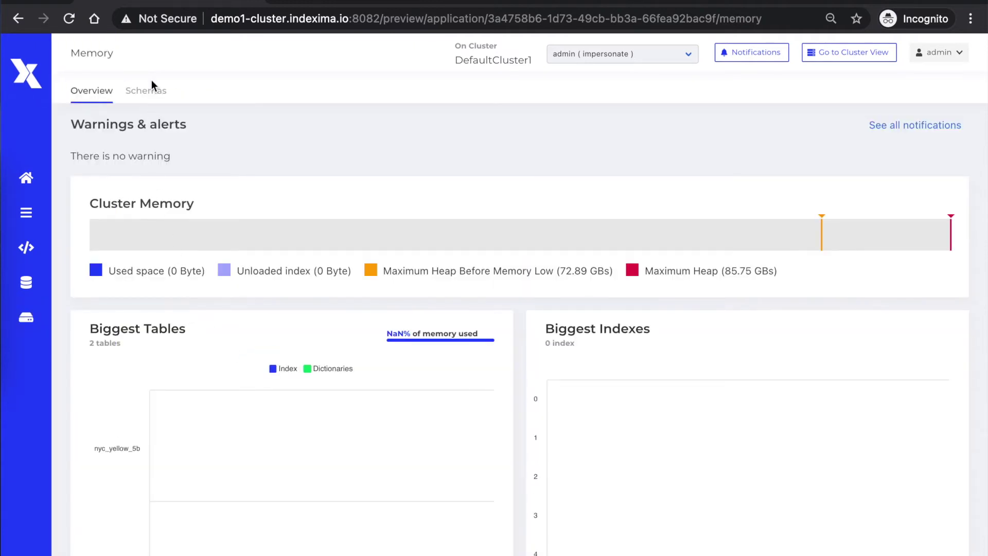
left_click(154, 93)
left_click(161, 168)
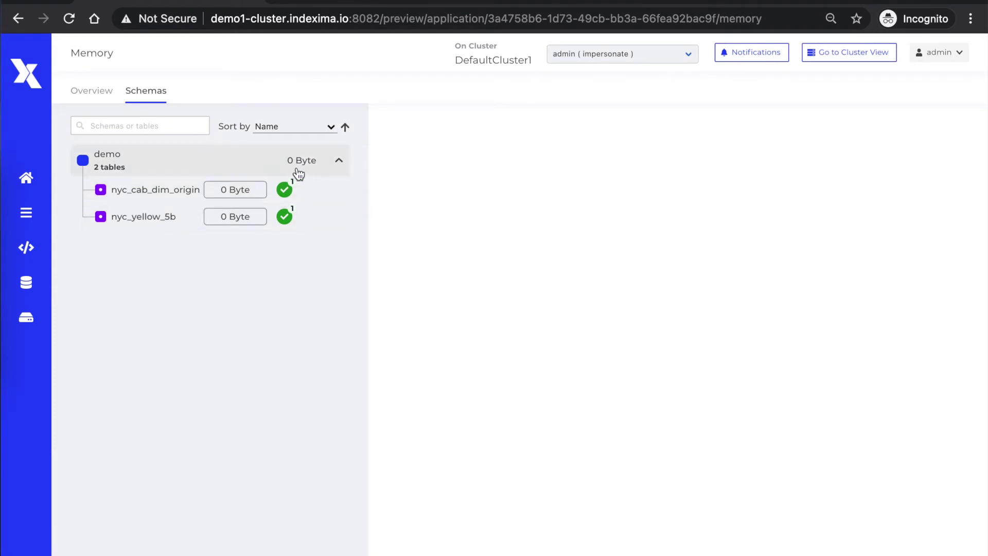
left_click(311, 194)
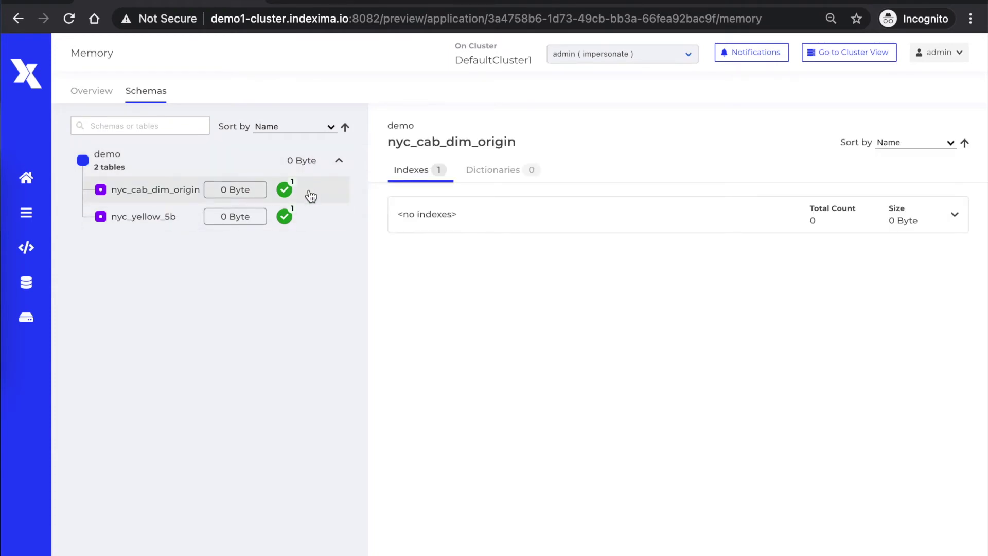
left_click(320, 220)
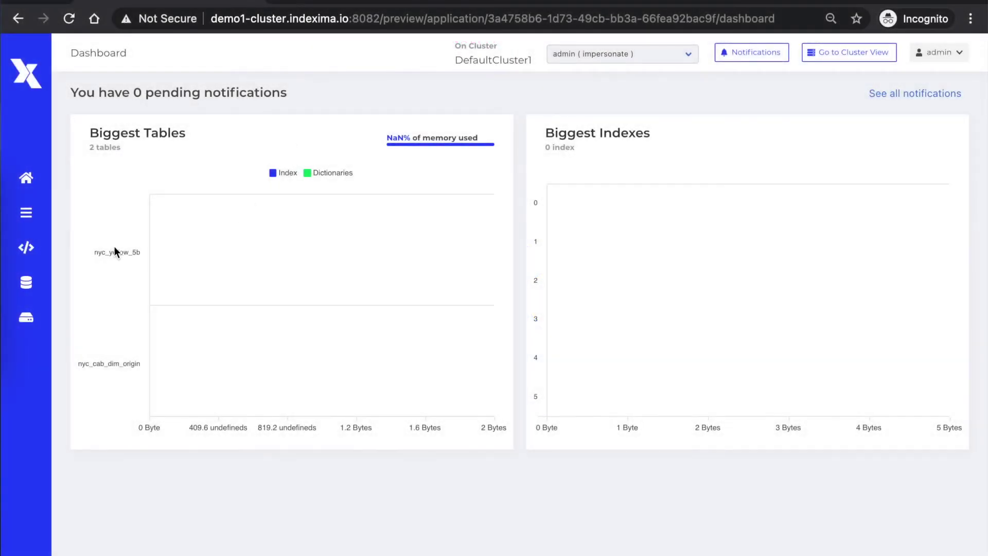
Bring up the live query log, switch to Tableau Desktop and open the DEMO_Nyc_Yellow workbook
mouse_move(31, 218)
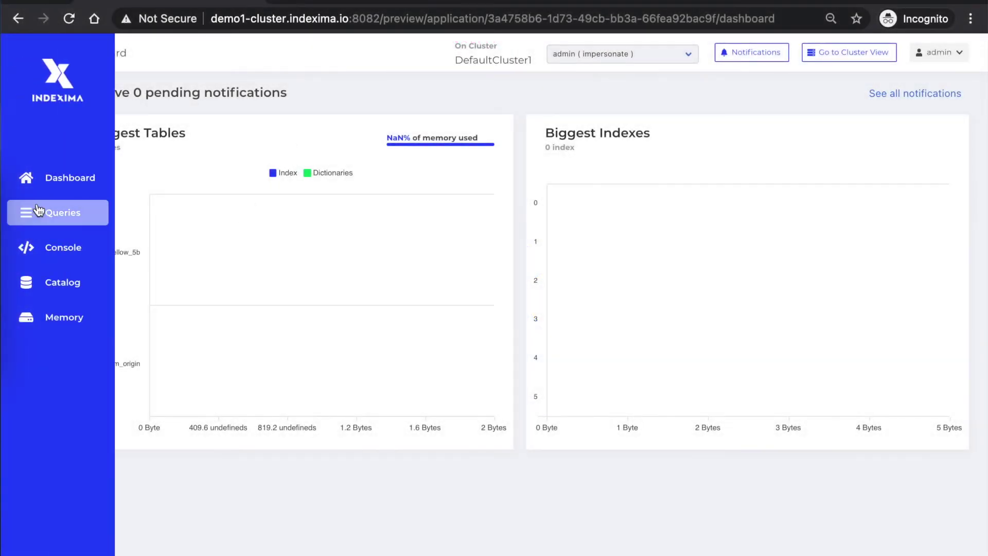
left_click(62, 213)
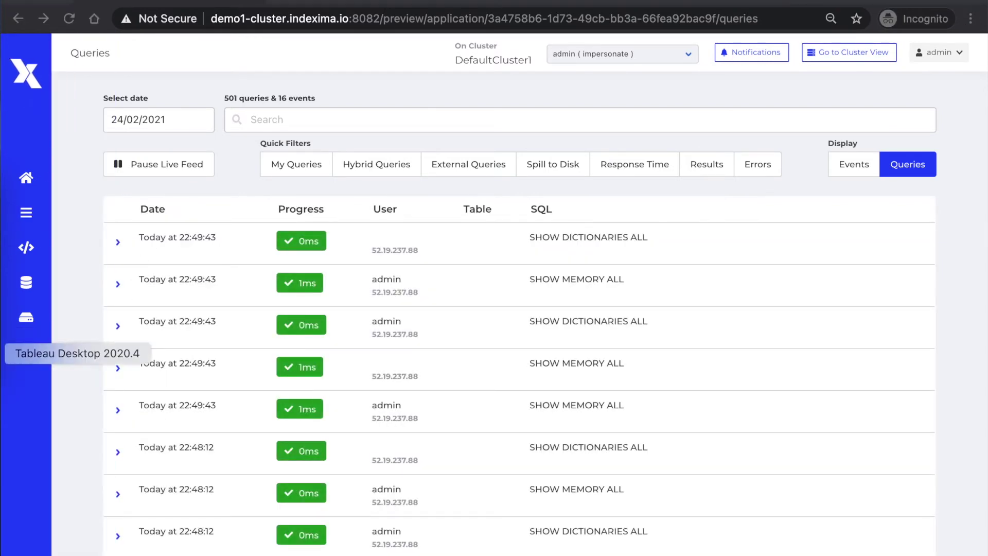
left_click(2, 353)
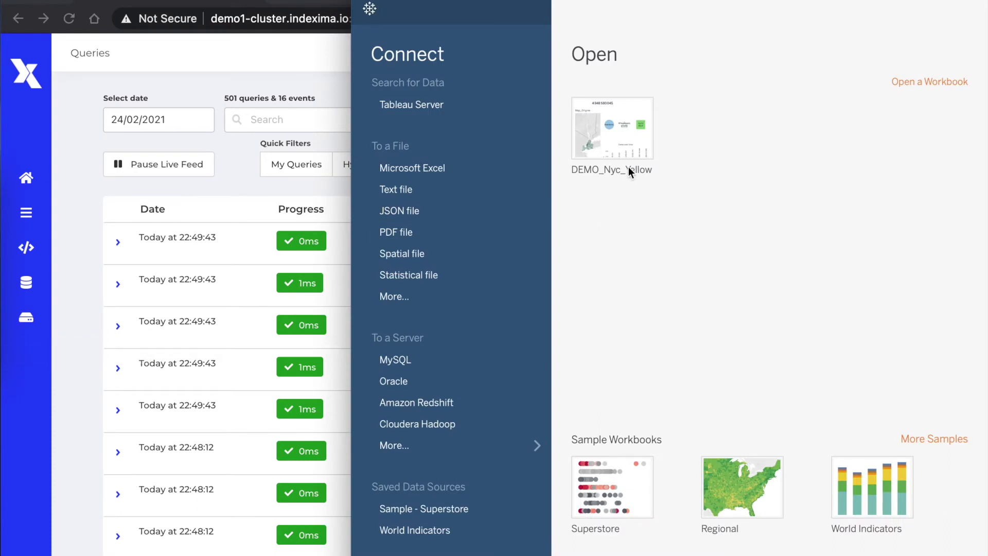
mouse_move(626, 133)
left_click(624, 128)
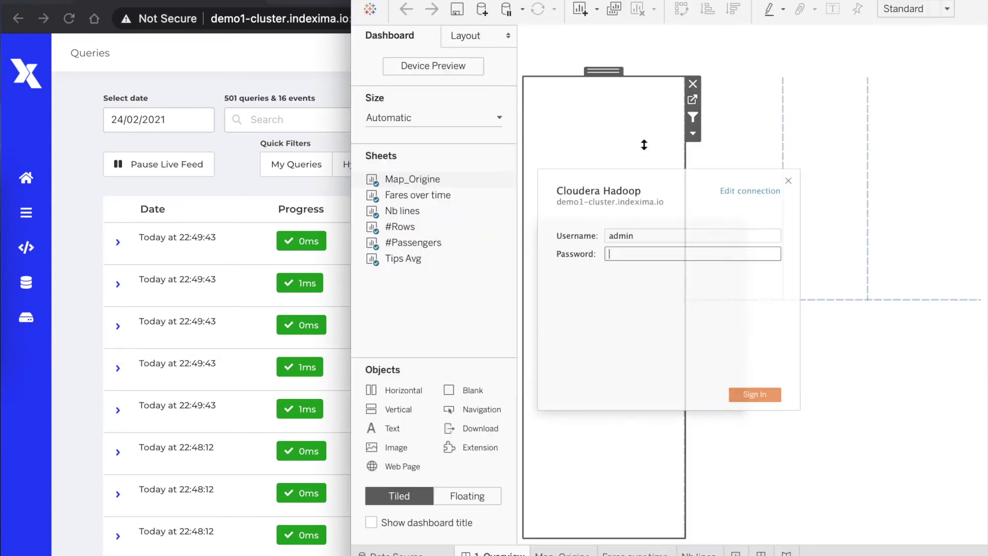
Enter the account password and sign in to the workbook's Cloudera Hadoop connection
type("••••••••")
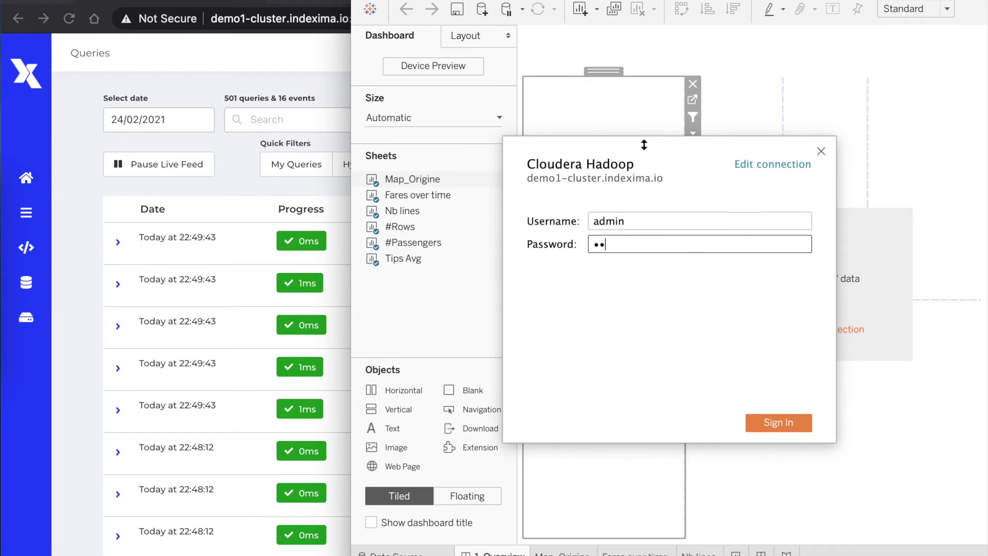
type("•••")
key("Return")
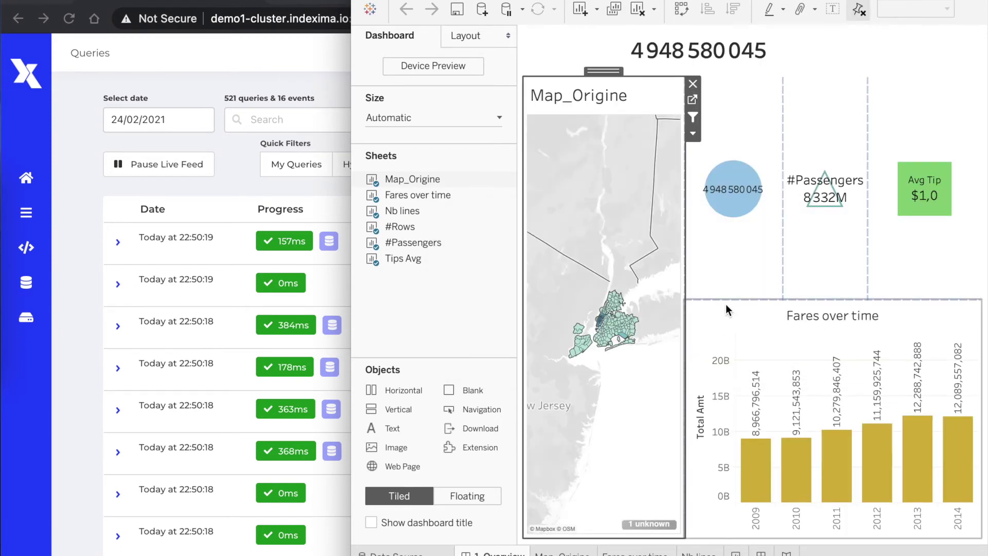
Show the dashboard in presentation mode and filter it by different zip code areas on the Map_Origine map
key("F7")
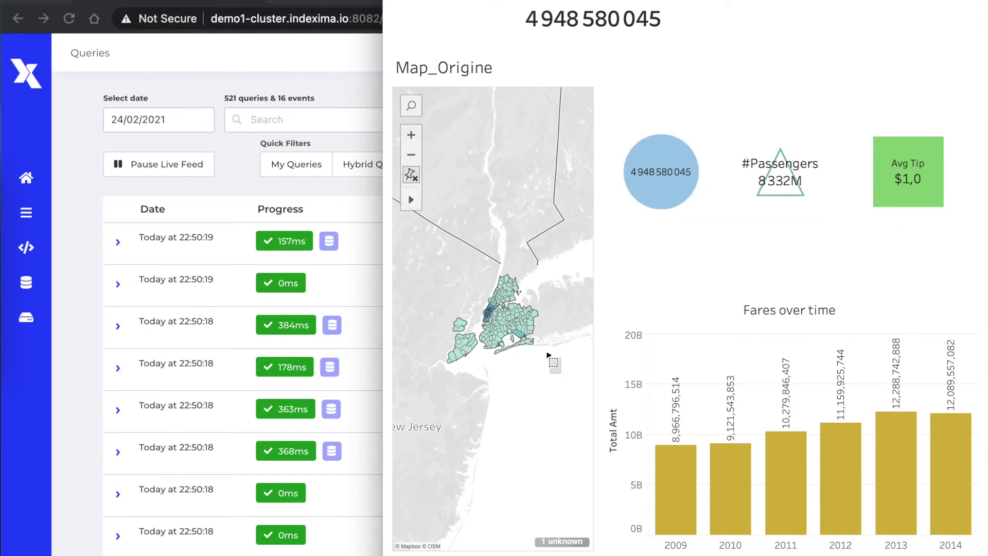
left_click_drag(548, 355, 509, 266)
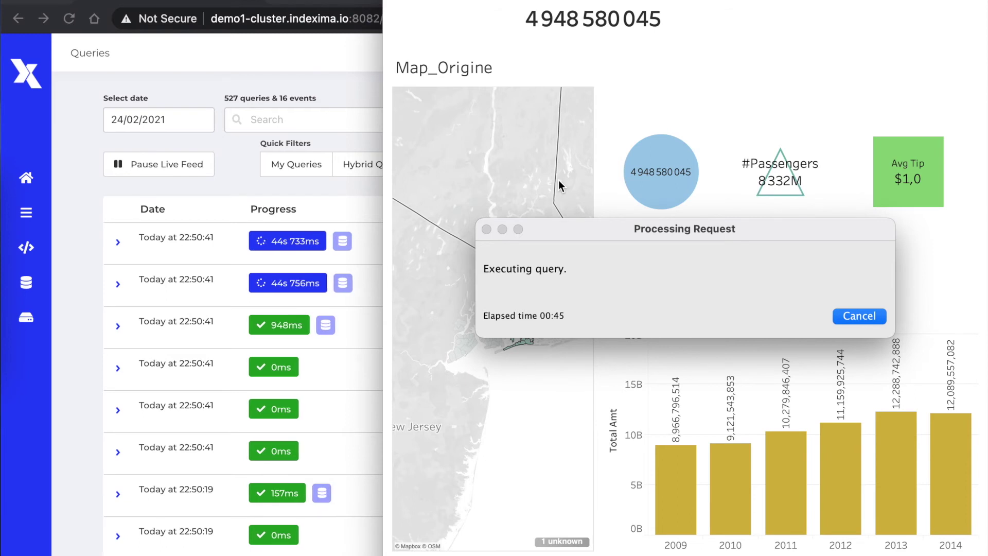
left_click(461, 323)
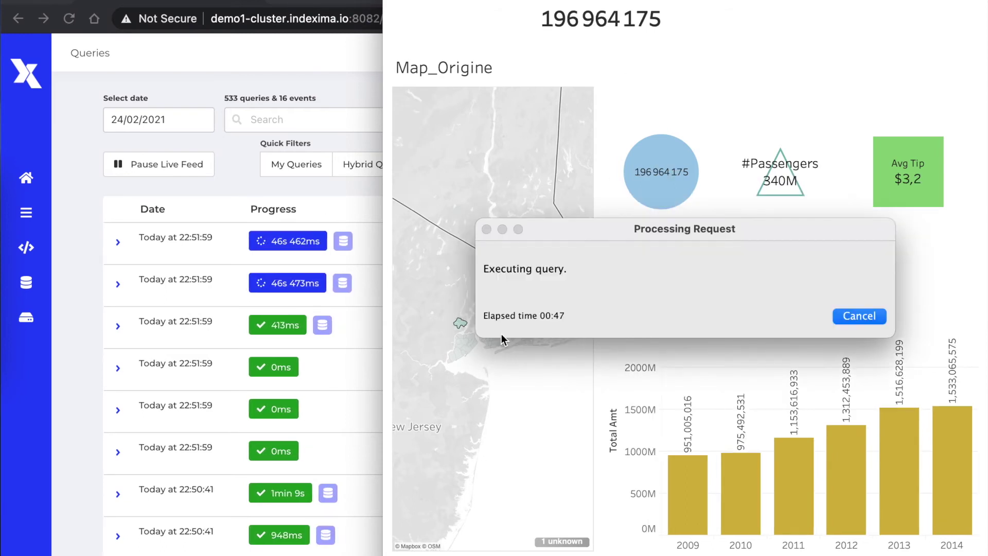
left_click_drag(503, 335, 512, 307)
Filter the dashboard with a rectangular selection around the southern Brooklyn zip codes on the Map_Origine map
scroll(511, 308, "up", 5)
mouse_move(410, 201)
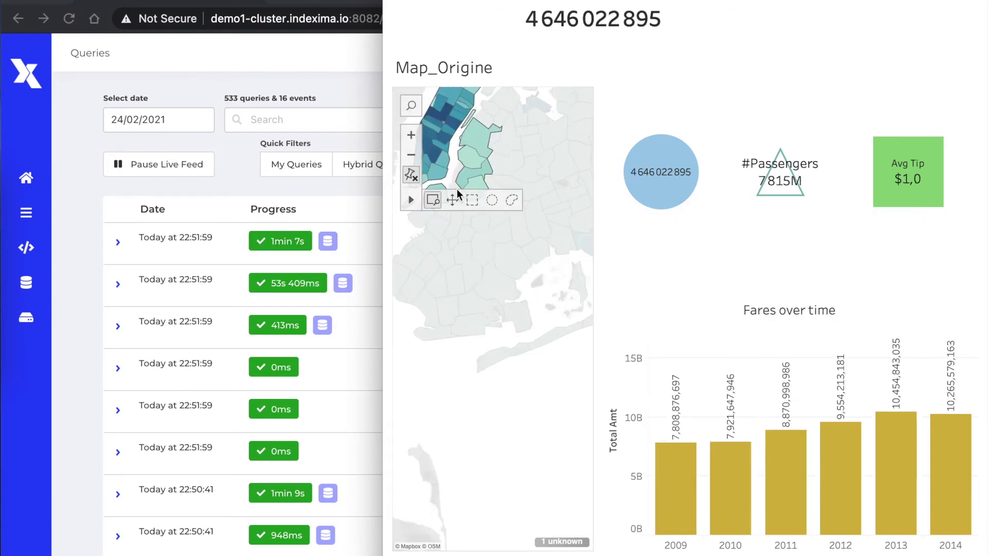
left_click(472, 201)
left_click_drag(563, 347, 424, 251)
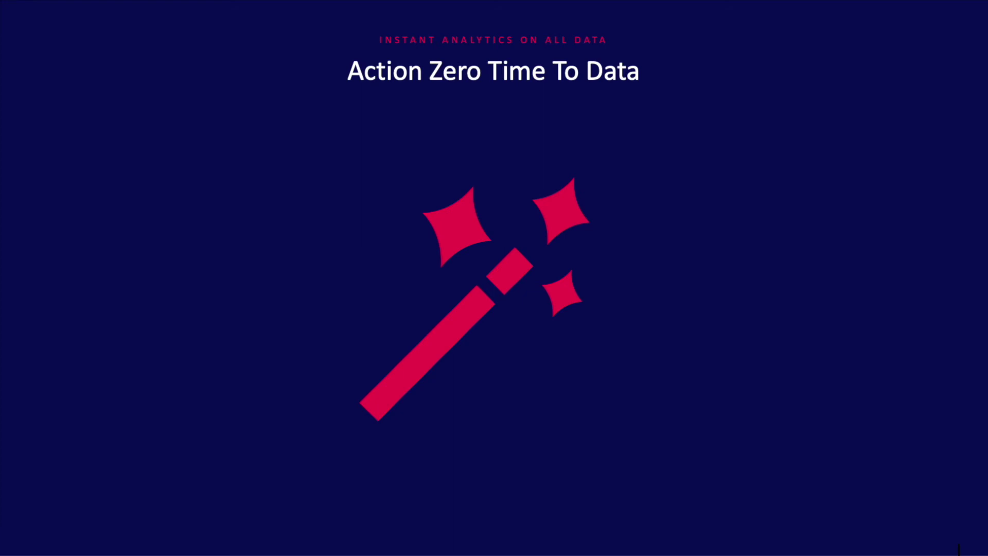
key("Right")
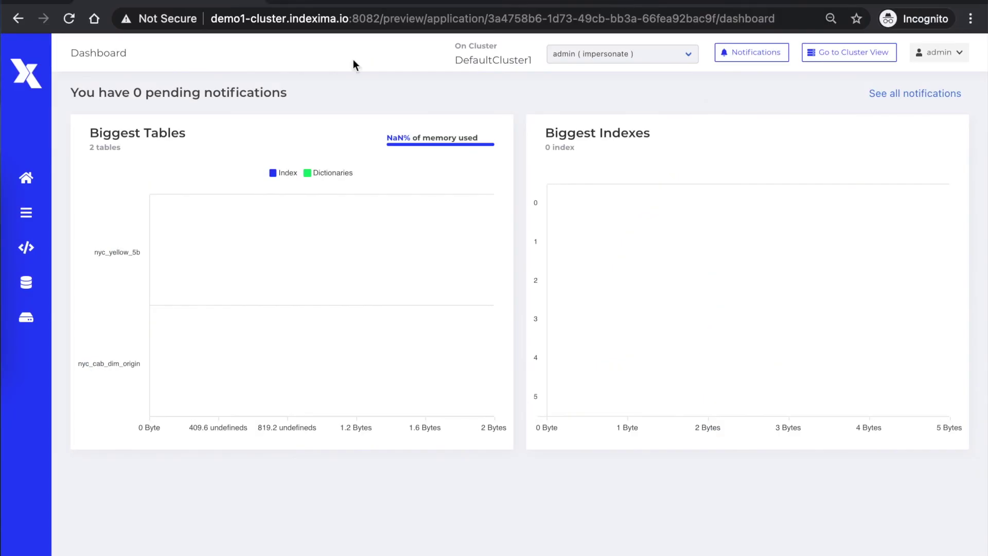
Run a Last day tuning analysis on the demo schema's nyc_yellow_5b table from the catalog and bring up the query log
mouse_move(31, 216)
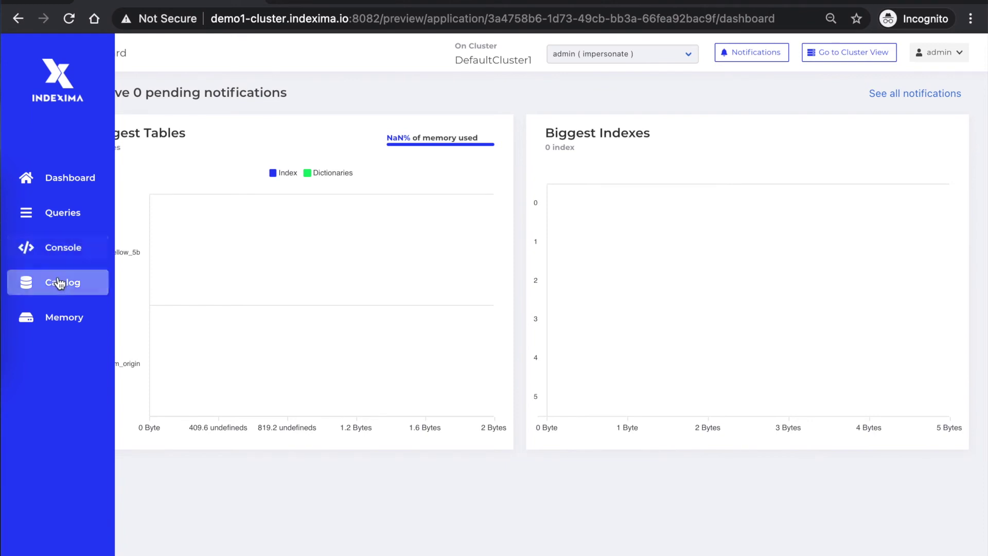
left_click(60, 284)
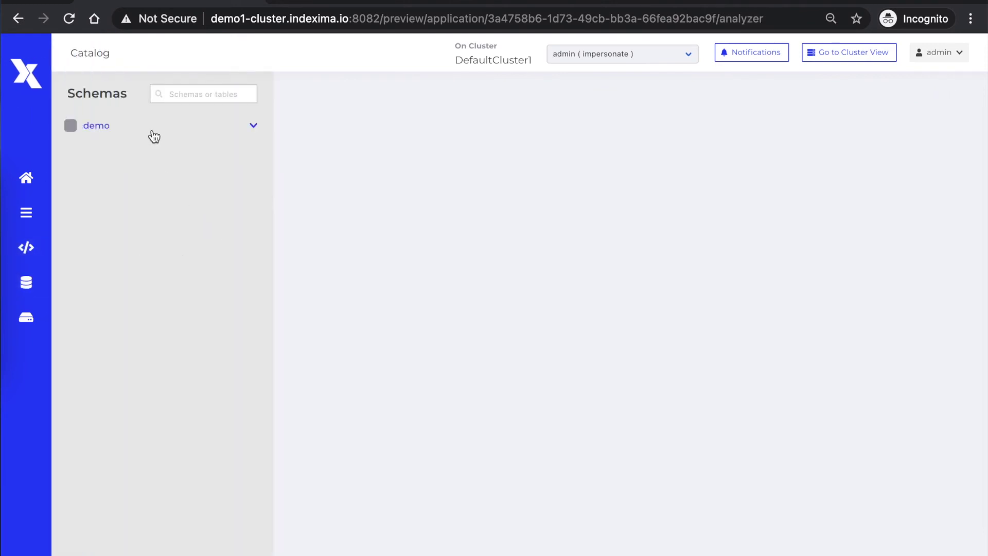
left_click(153, 133)
left_click(154, 163)
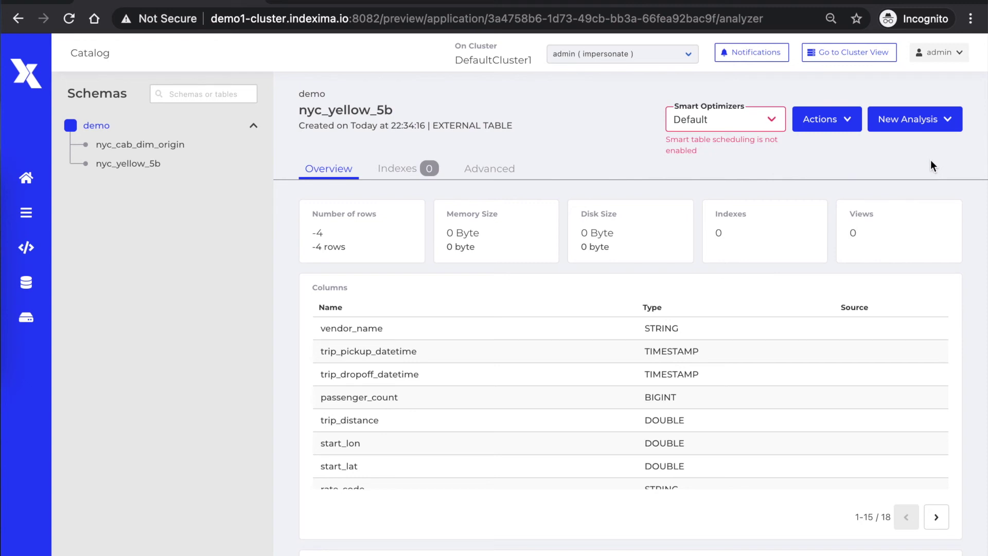
left_click(925, 124)
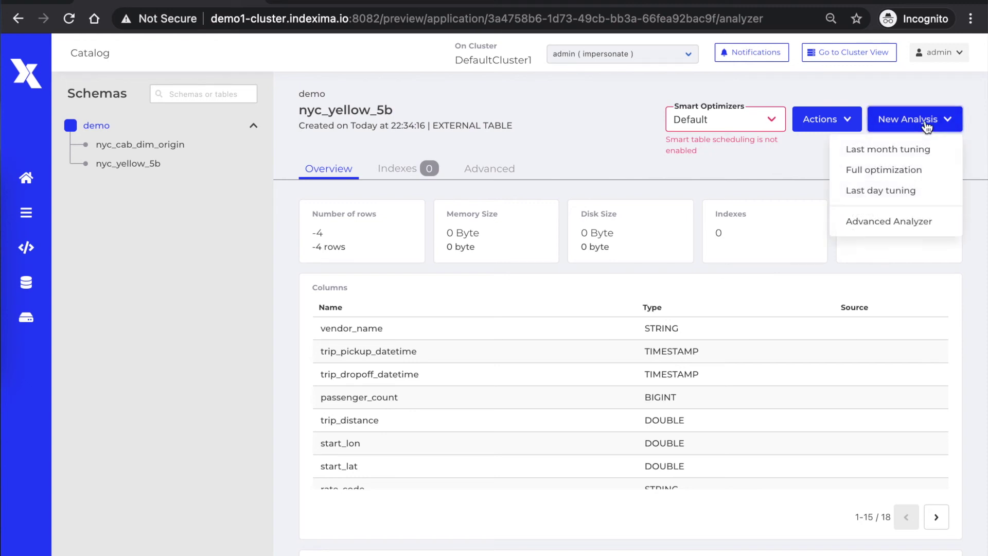
left_click(911, 195)
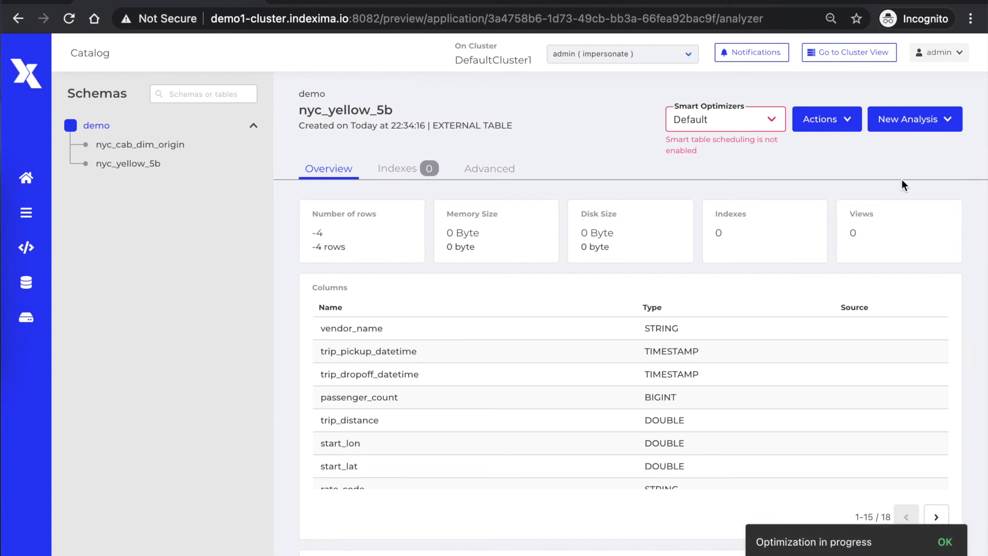
left_click(946, 545)
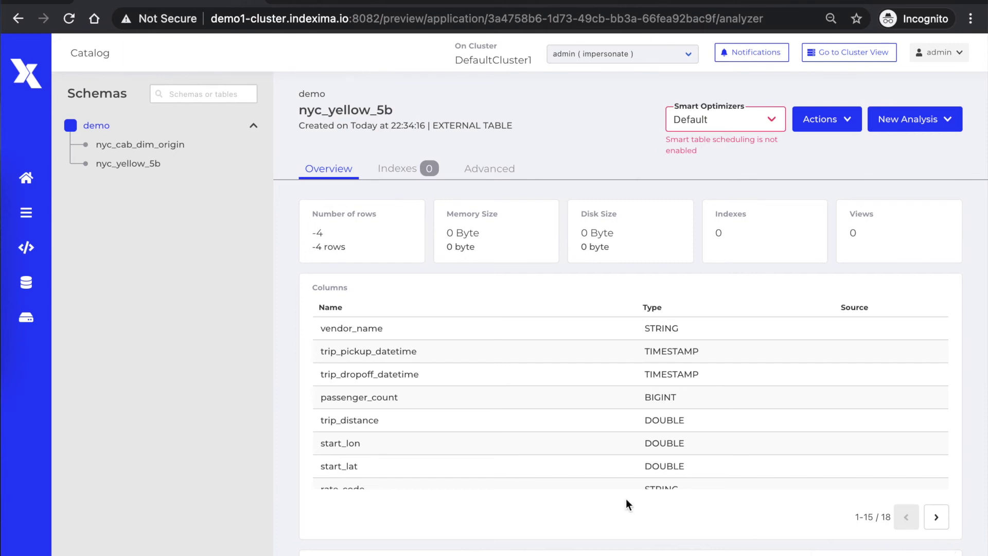
mouse_move(38, 254)
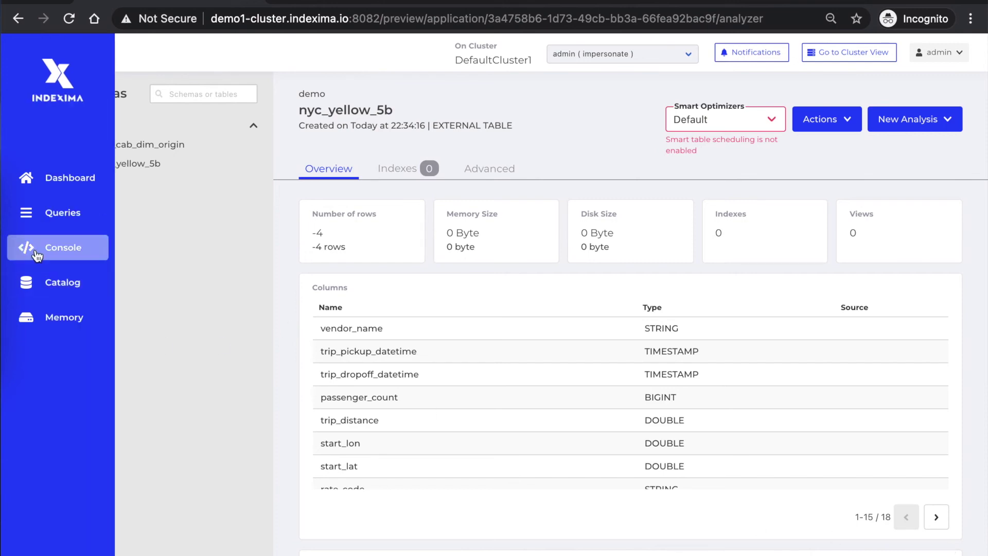
left_click(63, 215)
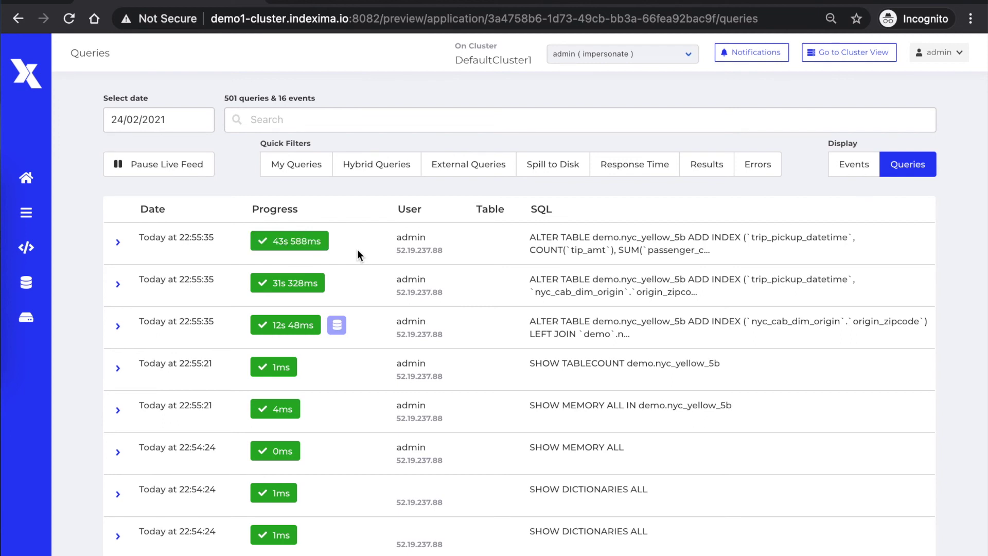
Switch to Tableau Desktop, reset the Map_Origine view and filter the dashboard to nearly all New York City zip codes
left_click(7, 354)
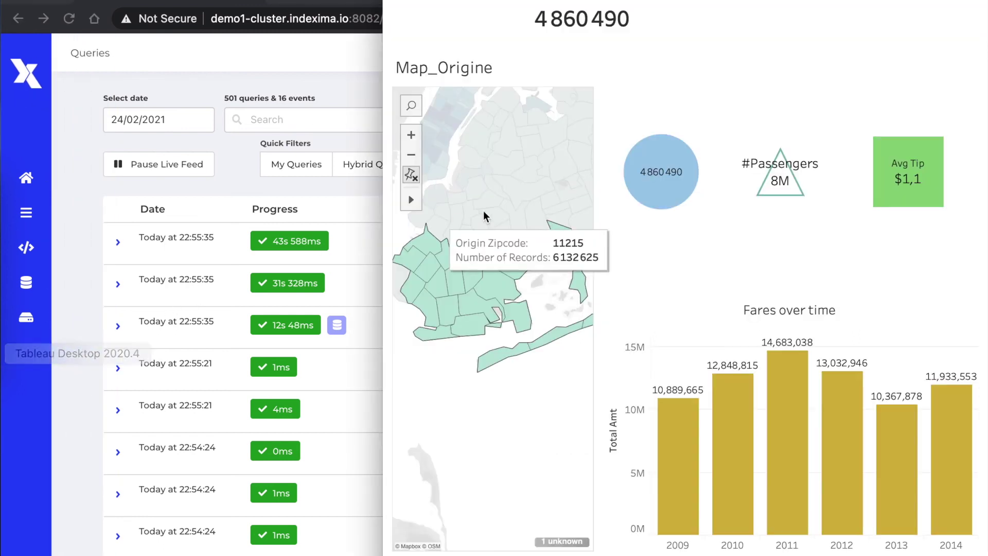
left_click(412, 154)
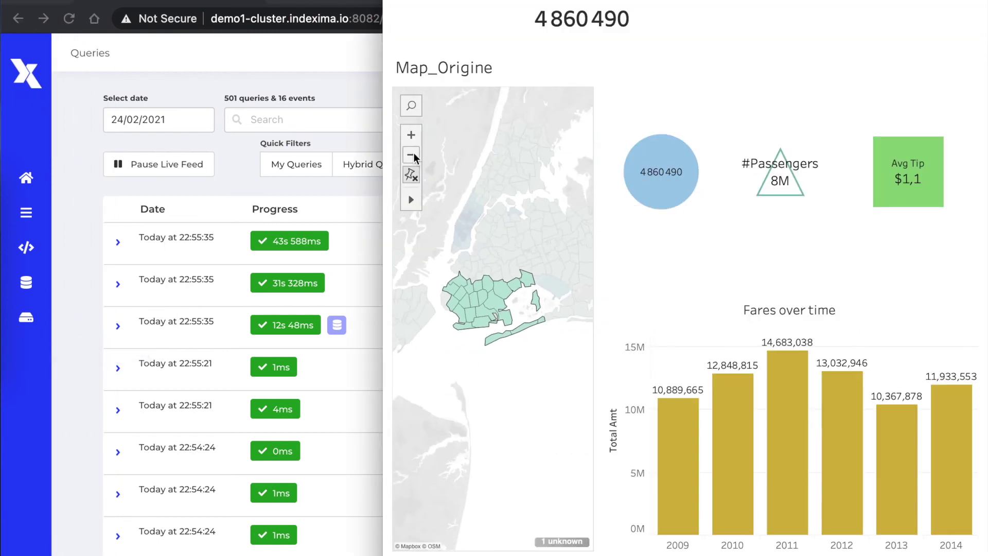
left_click(410, 175)
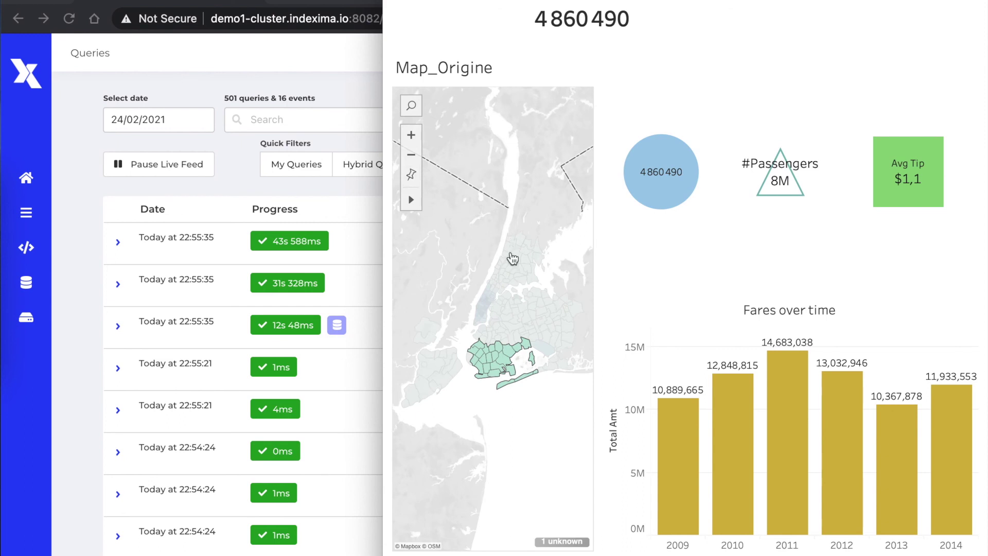
left_click_drag(559, 411, 457, 248)
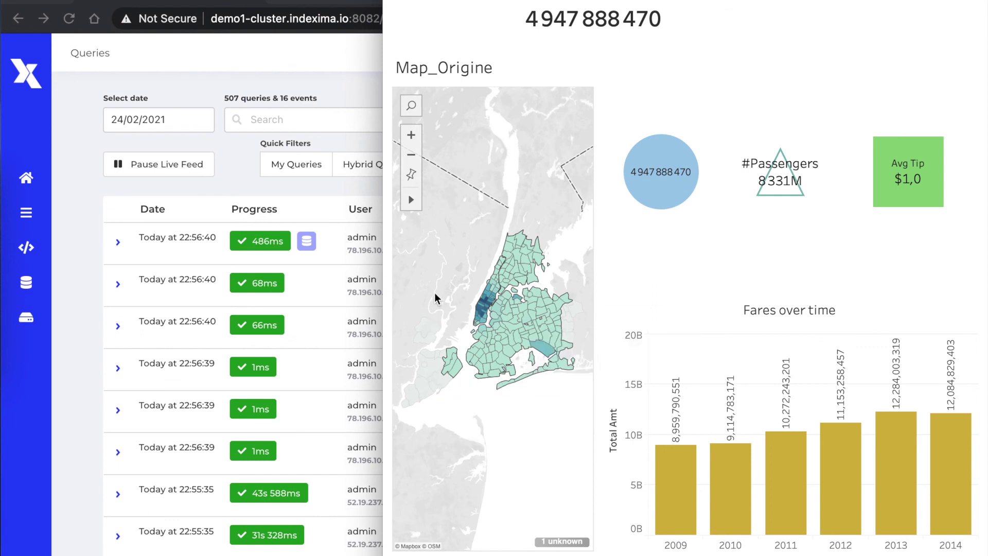
Narrow the map filter to the Manhattan zip codes and the adjoining area across the East River
left_click_drag(445, 287, 493, 325)
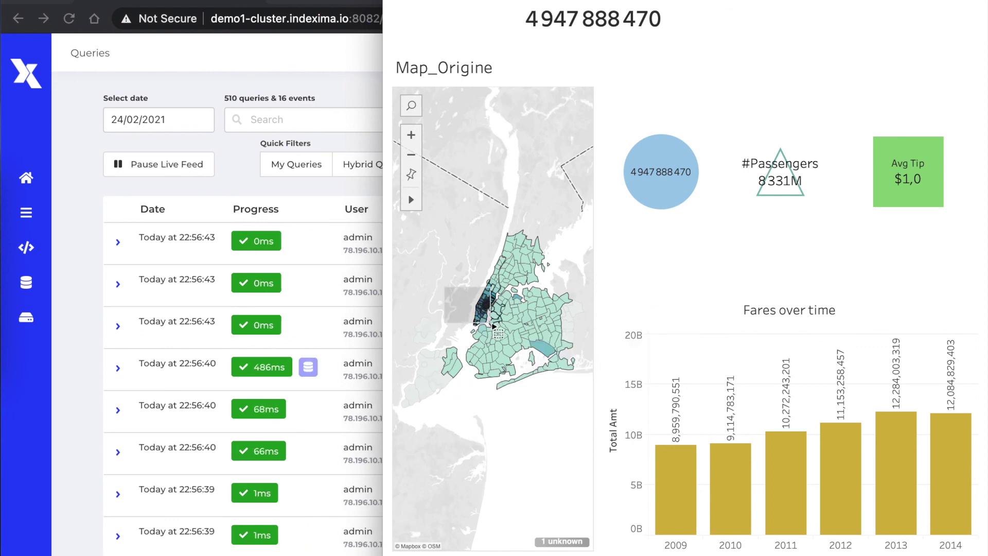
left_click_drag(495, 326, 494, 327)
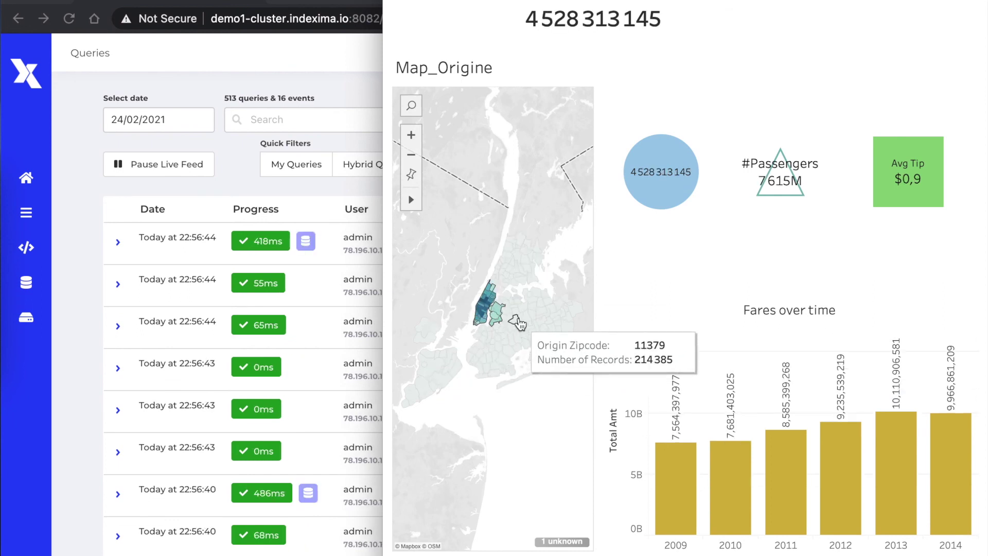
left_click_drag(469, 289, 510, 329)
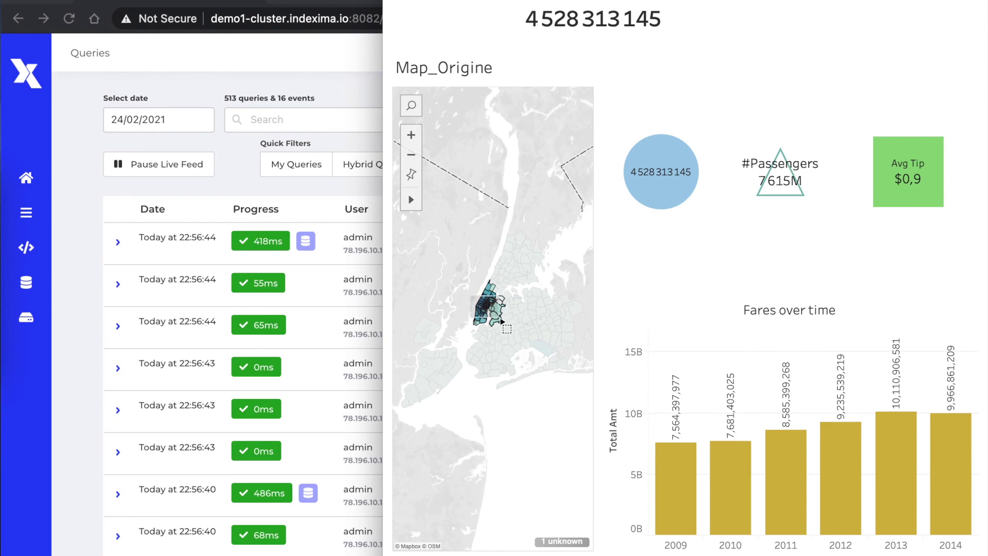
left_click(412, 136)
left_click(411, 135)
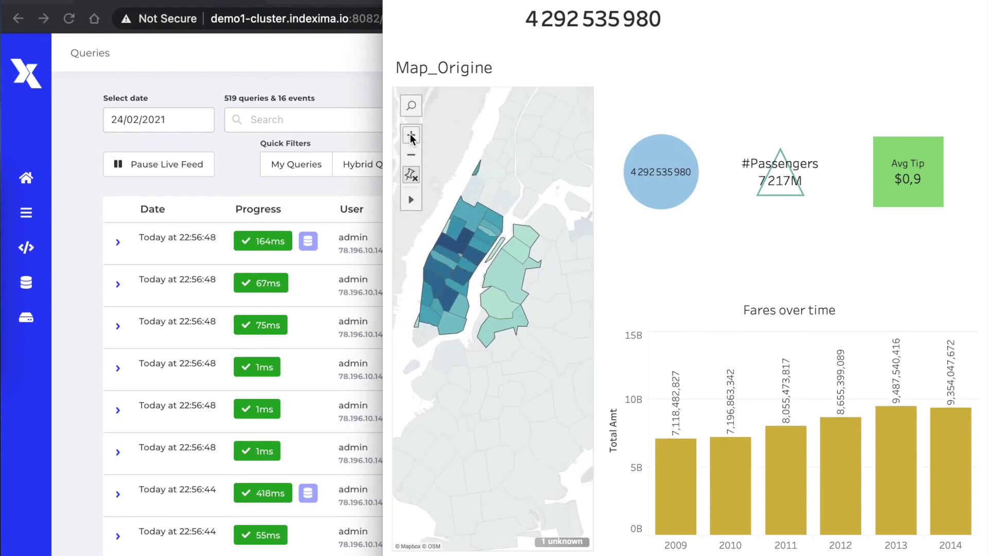
Filter the dashboard by zip code 10022, by a single Upper West Side zip code, and by a rectangle spanning upper Manhattan and western Queens
left_click(477, 264)
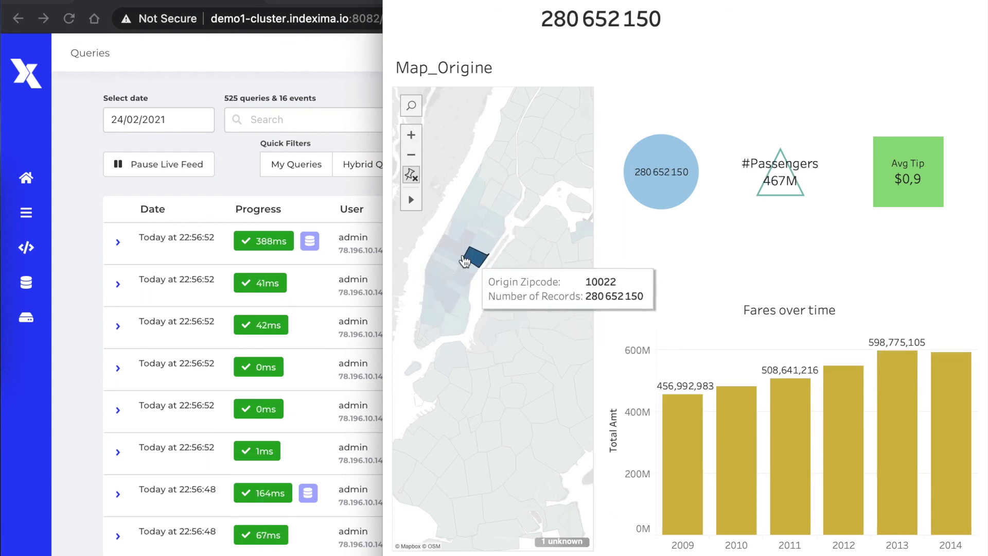
left_click(473, 193)
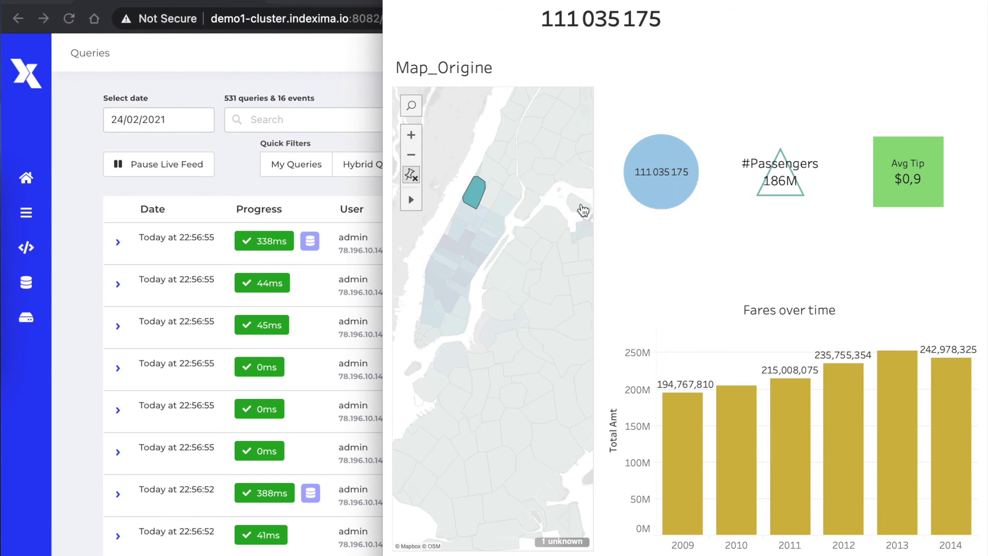
left_click_drag(564, 190, 489, 258)
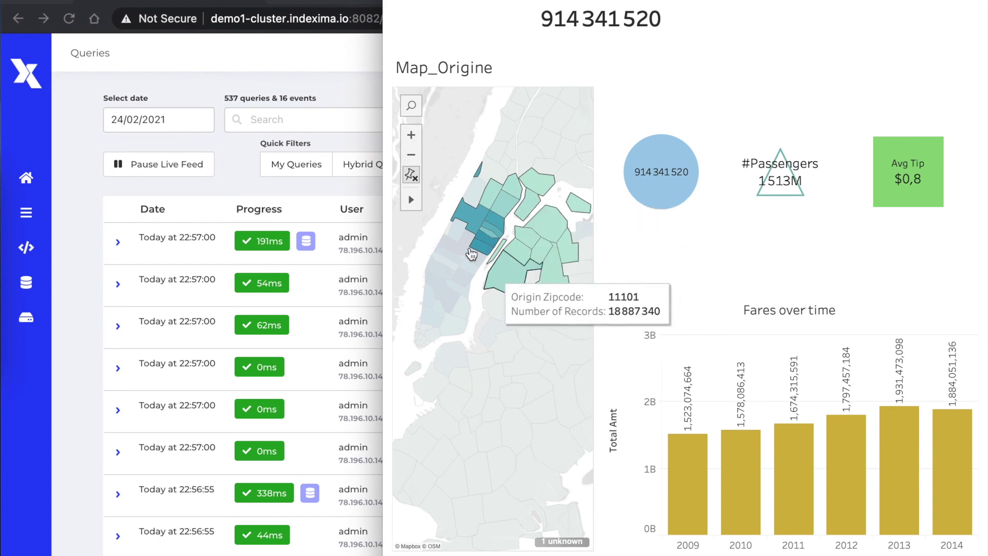
Clear the Map_Origine selection and filter the dashboard with a rectangle around the New York City zip codes, leaving out the northern Bronx
left_click(411, 155)
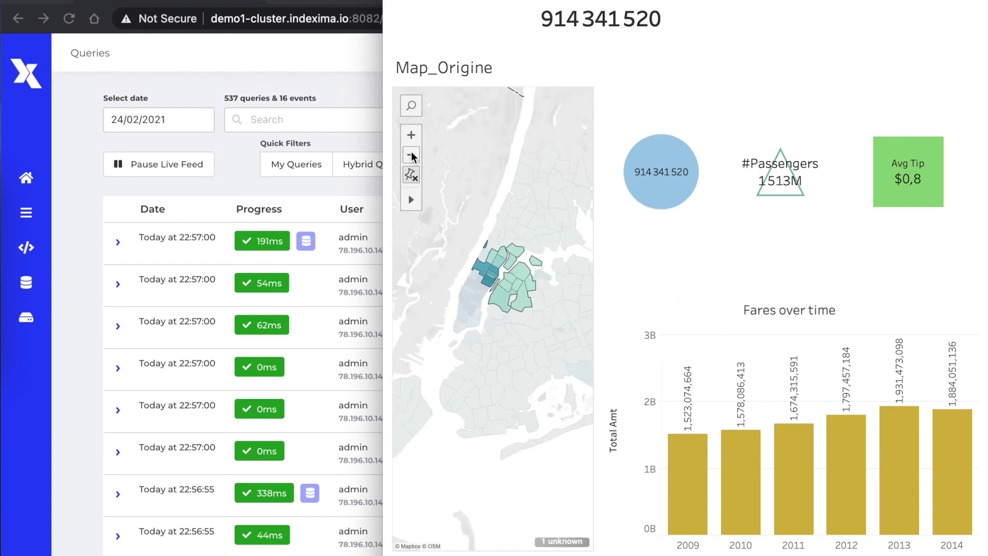
left_click(411, 155)
left_click(411, 154)
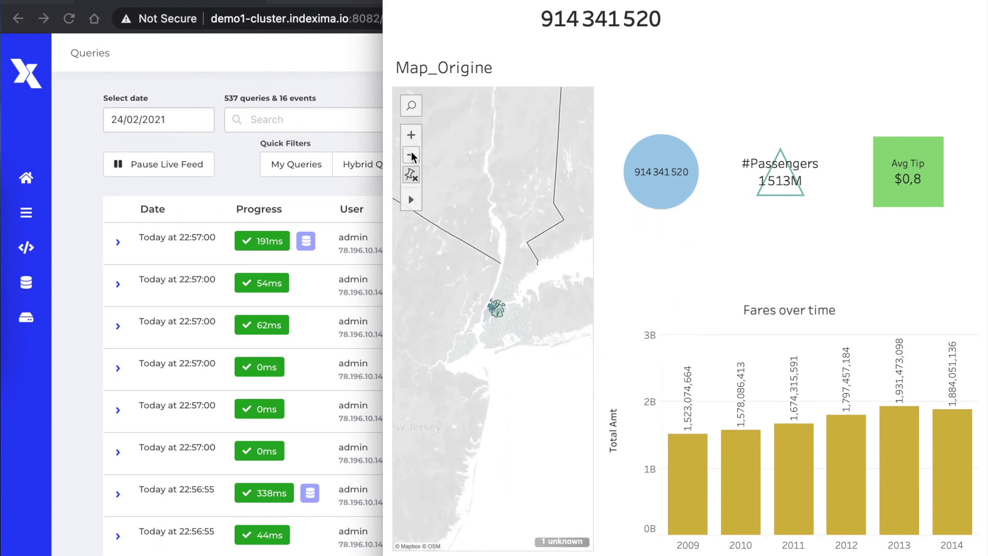
left_click(413, 243)
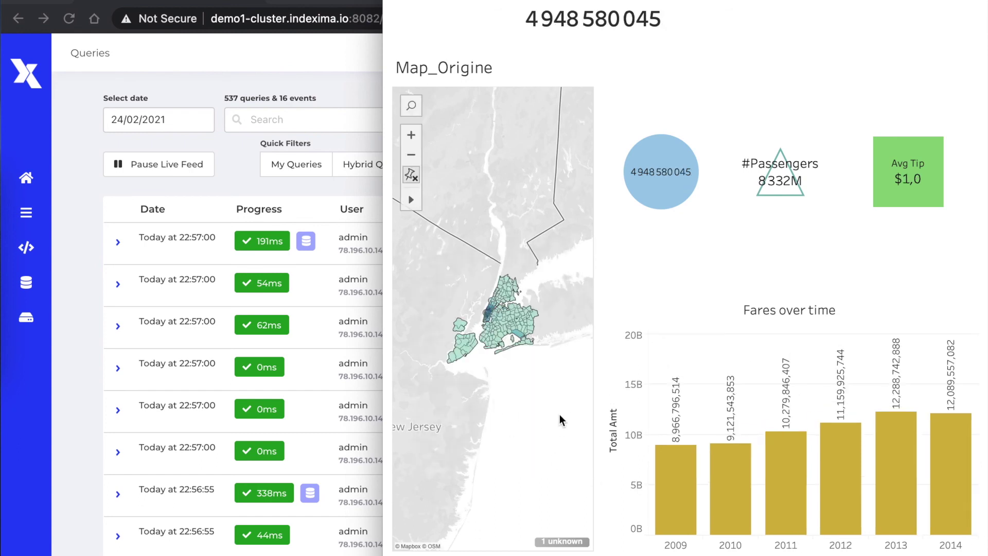
left_click_drag(512, 396, 444, 304)
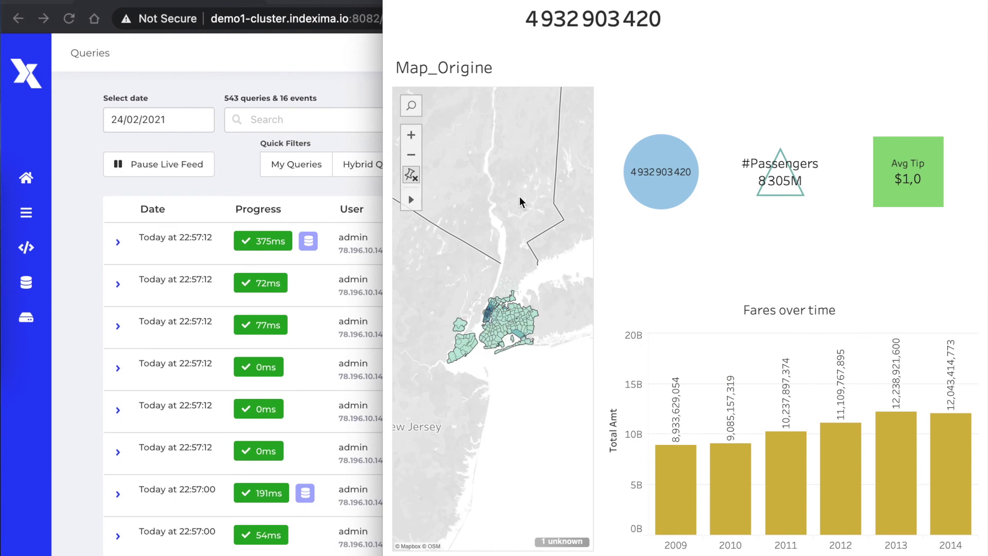